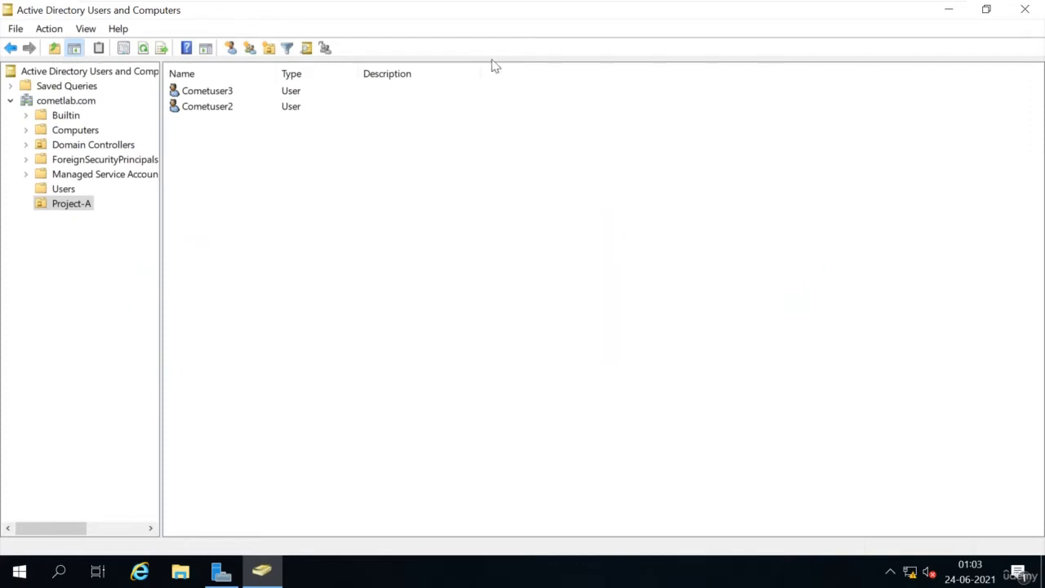
Step: Select the Project-A OU, then view the empty Computers container of cometlab.com
click(94, 269)
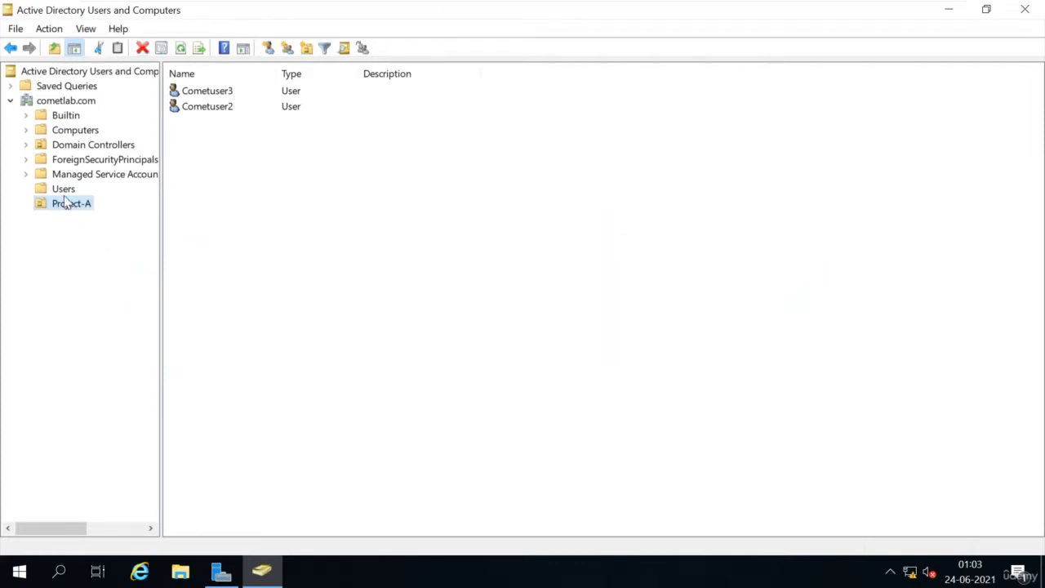
click(85, 138)
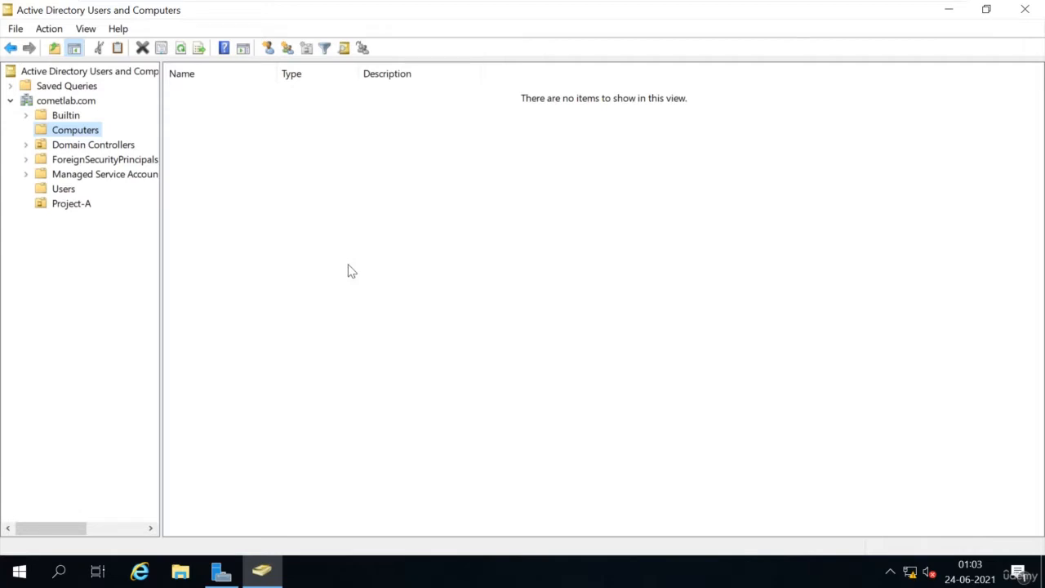
Step: Switch to the Win10-01 VM and run ncpa.cpl to open Network Connections
mouse_move(586, 28)
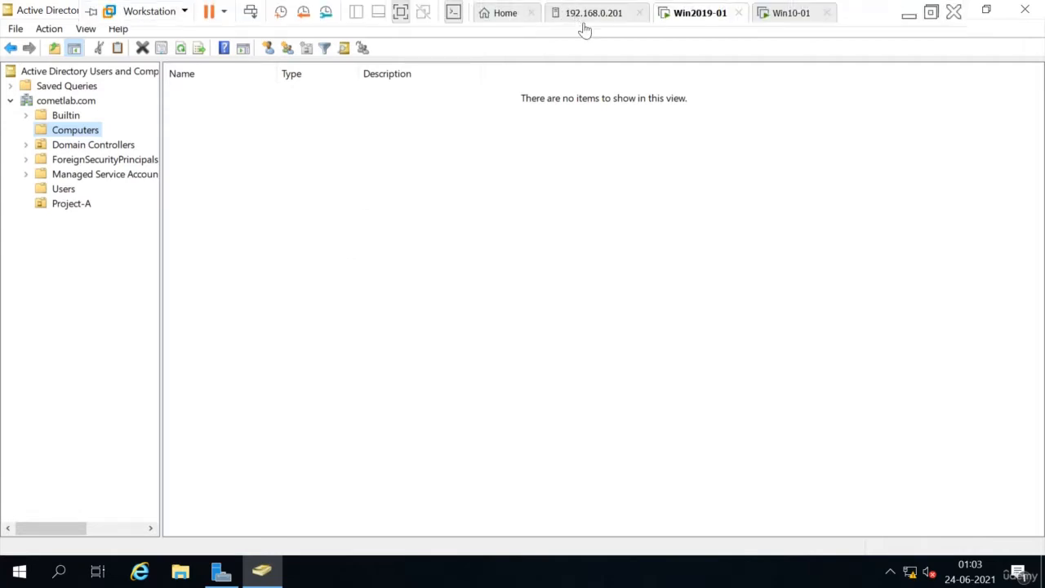
click(784, 21)
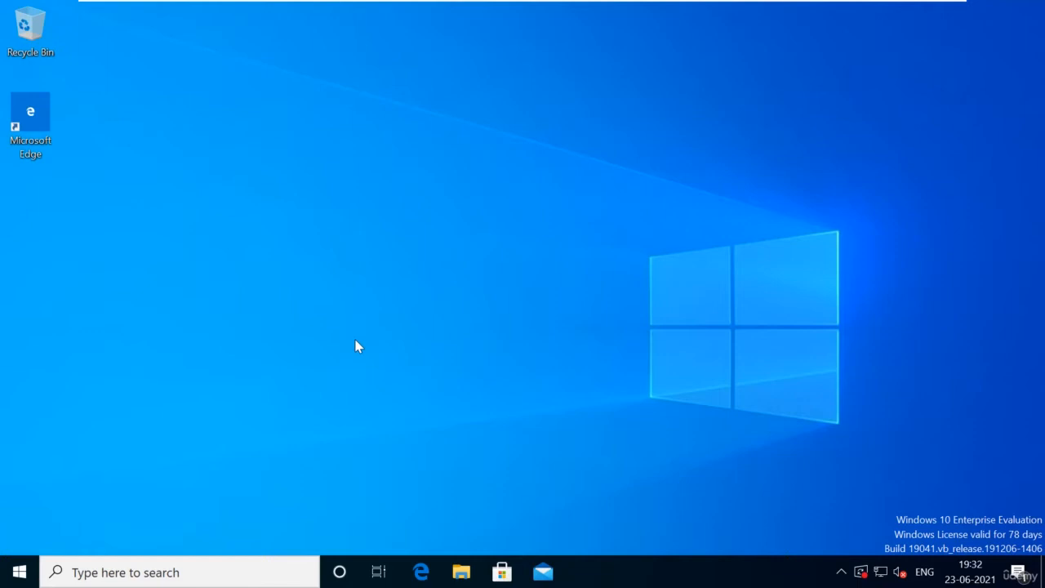
key(super+r)
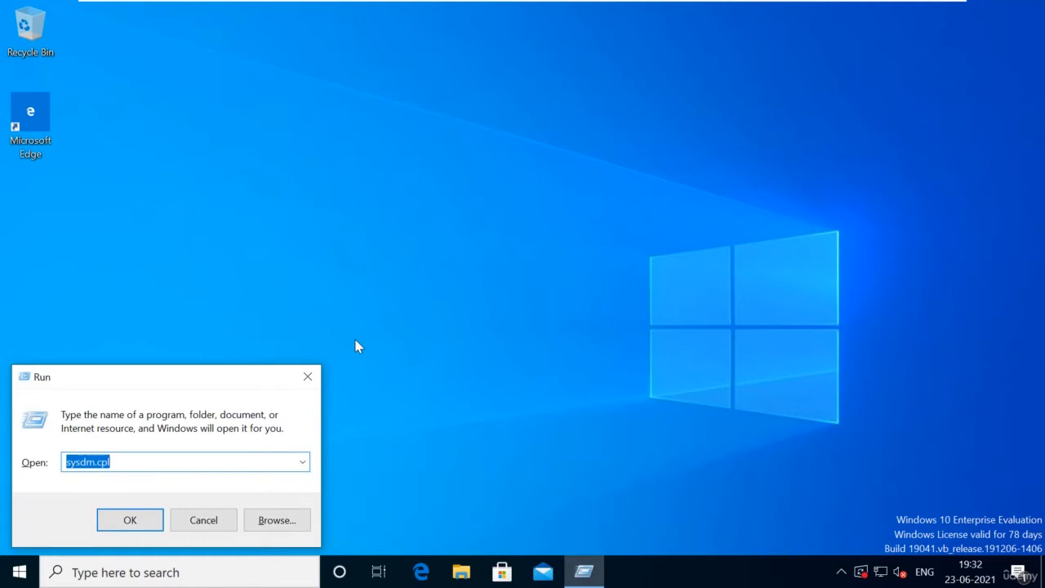
text(ncpa.cp)
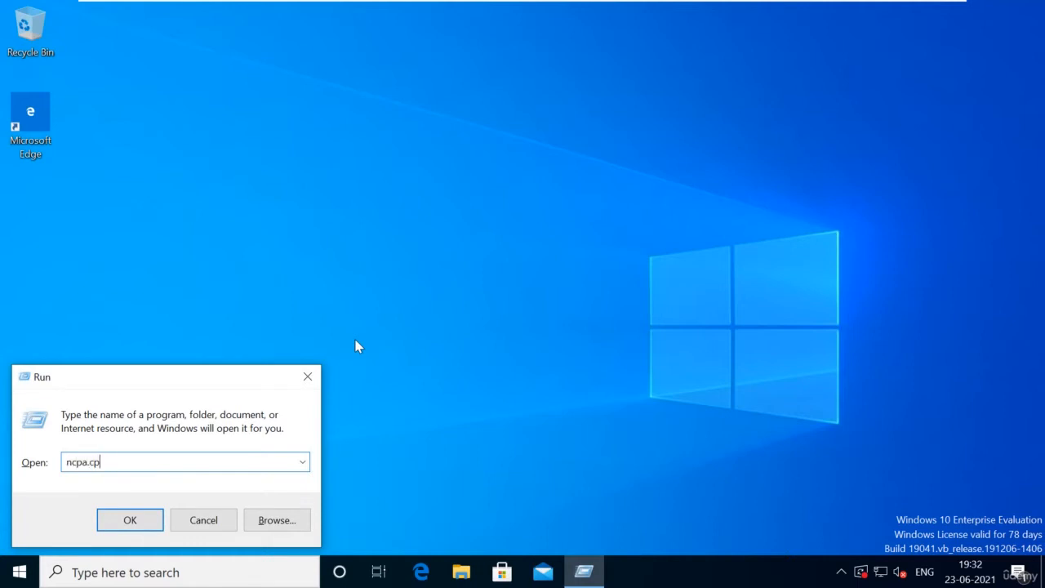
text(l)
key(Return)
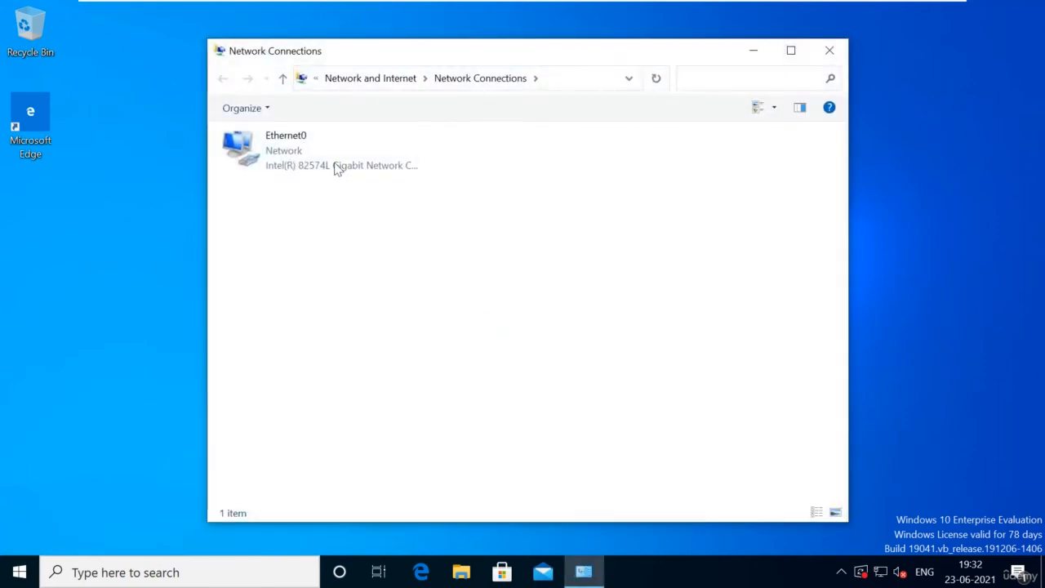
Step: Open Ethernet0's IPv4 properties, choose a manual IP address, and begin entering 1
click(328, 155)
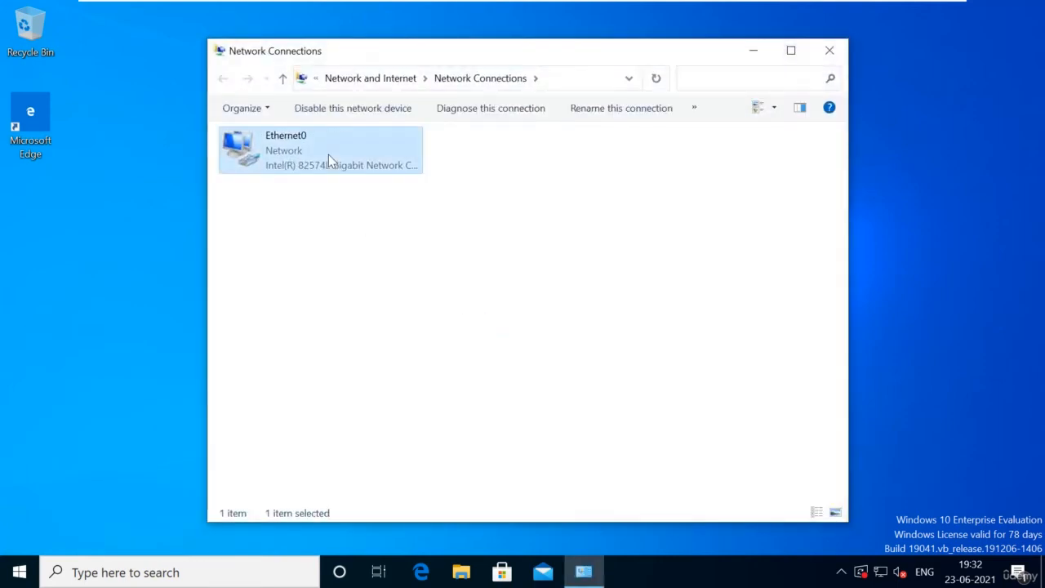
key(shift+F10)
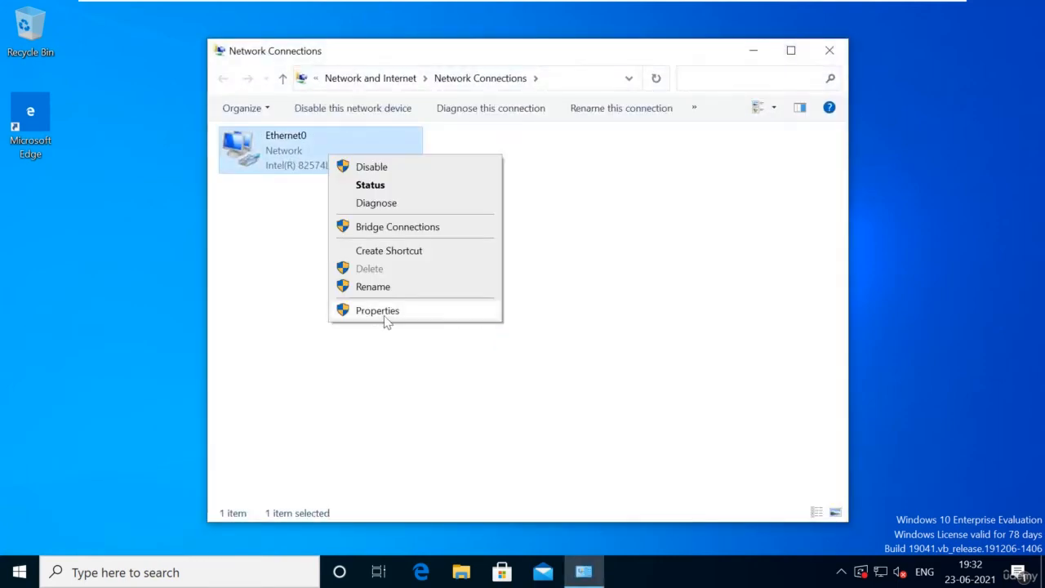
click(388, 313)
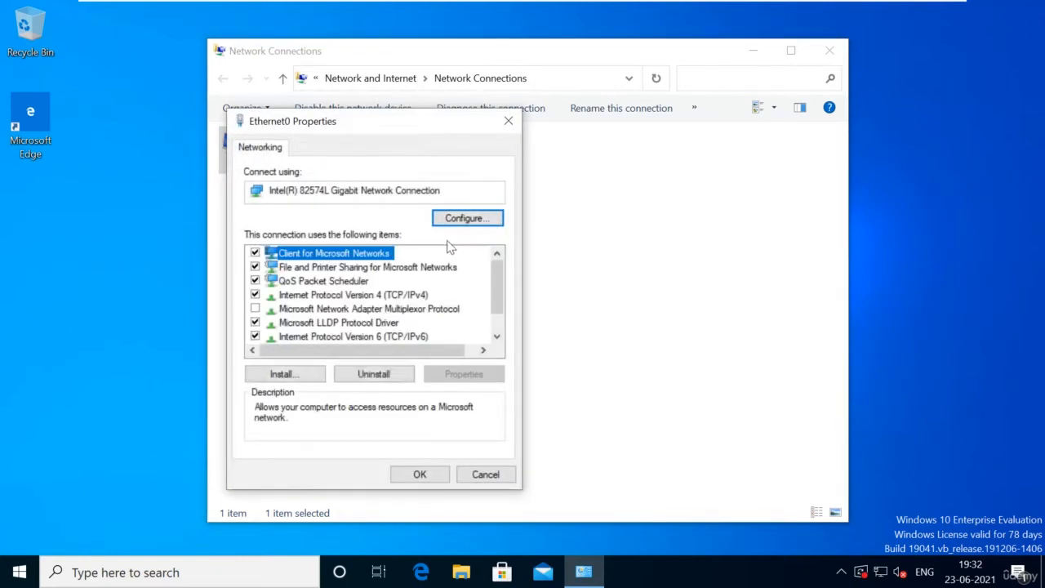
double_click(378, 298)
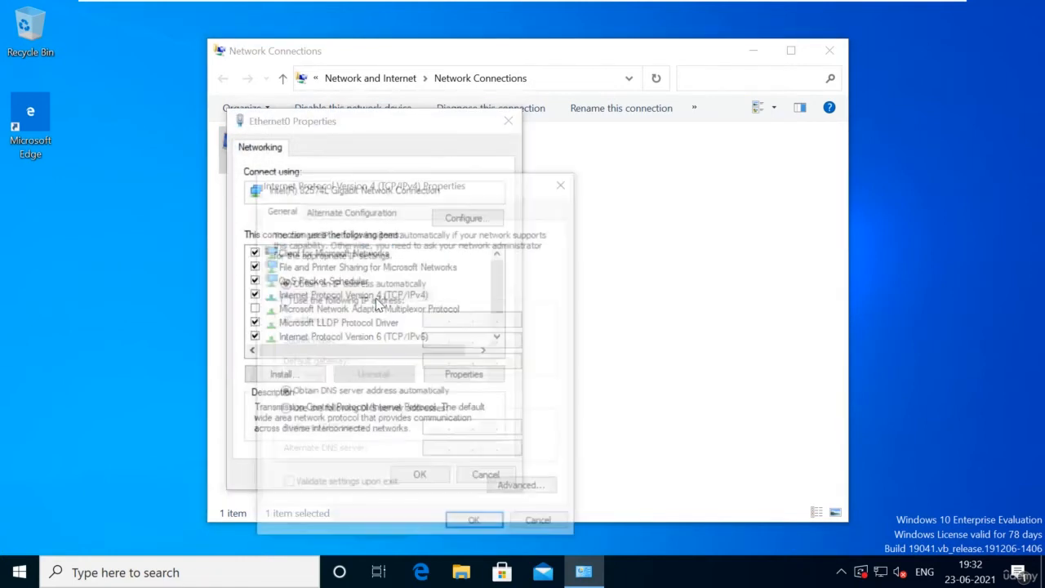
click(327, 302)
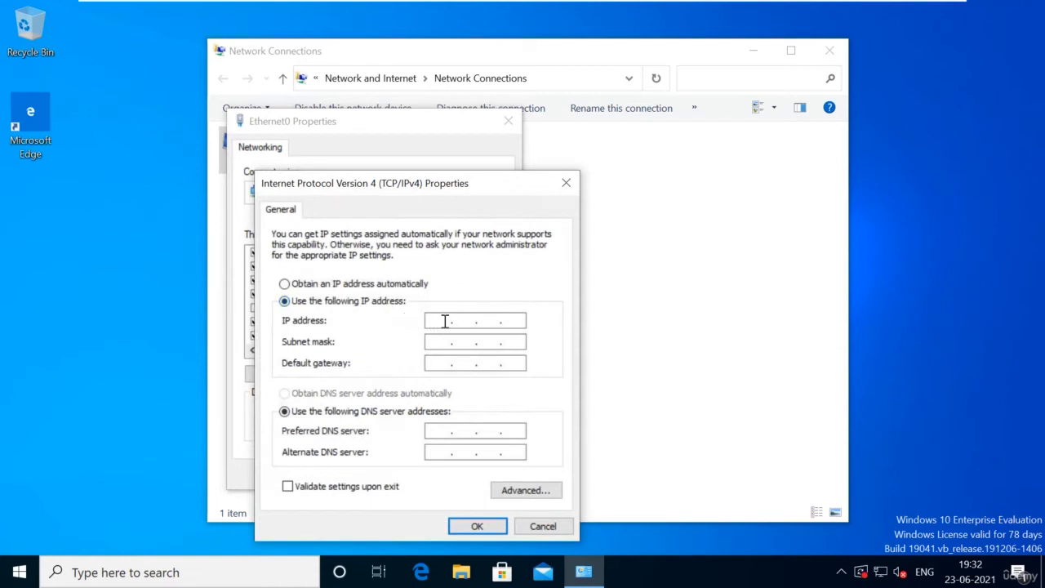
click(444, 321)
text(1 . . .)
Step: On the Win2019-01 server, run ipconfig in Command Prompt to show its IP configuration
mouse_move(620, 6)
click(713, 23)
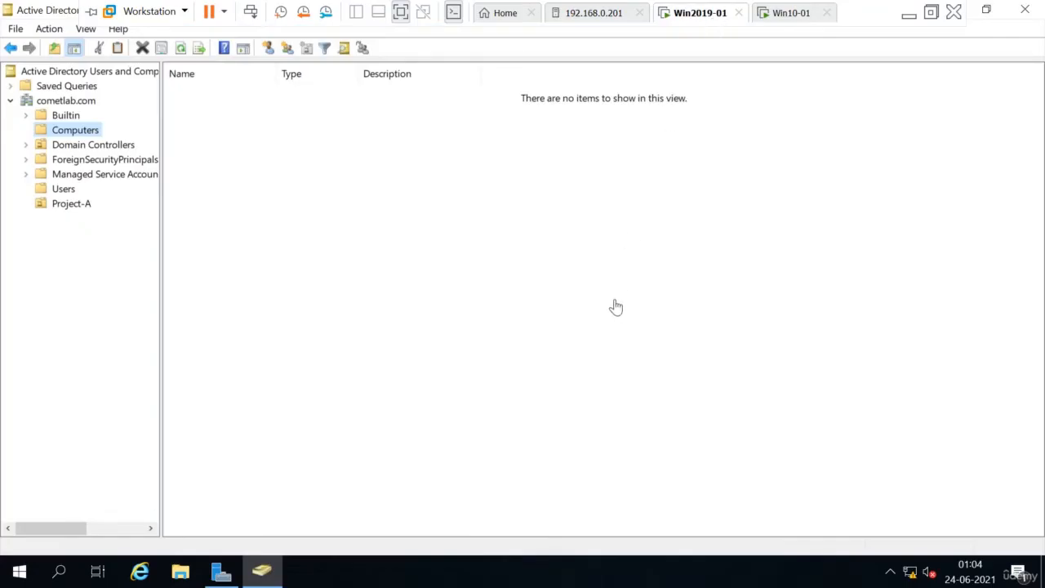
key(super+r)
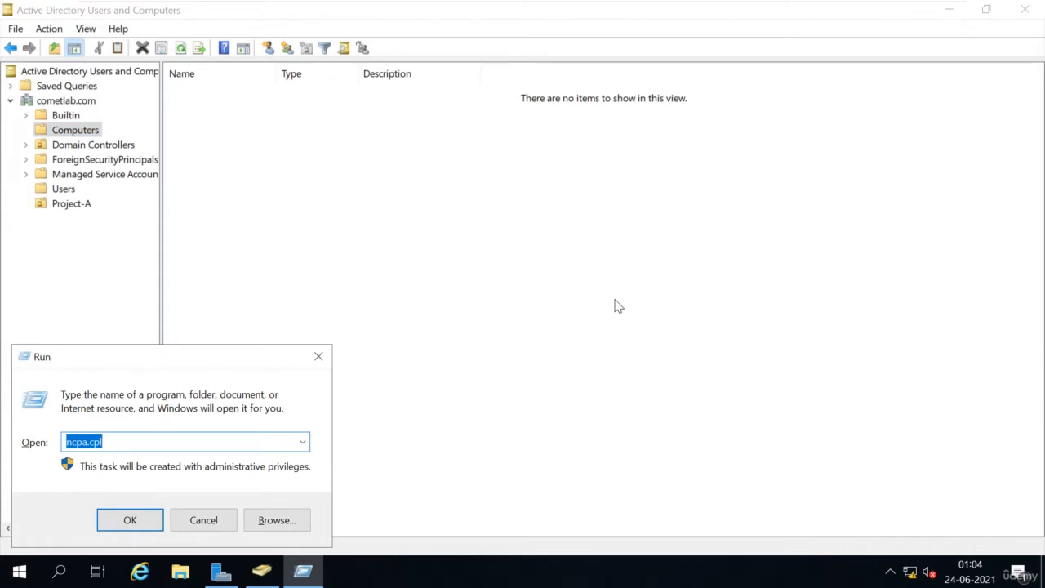
text(cmd)
key(Return)
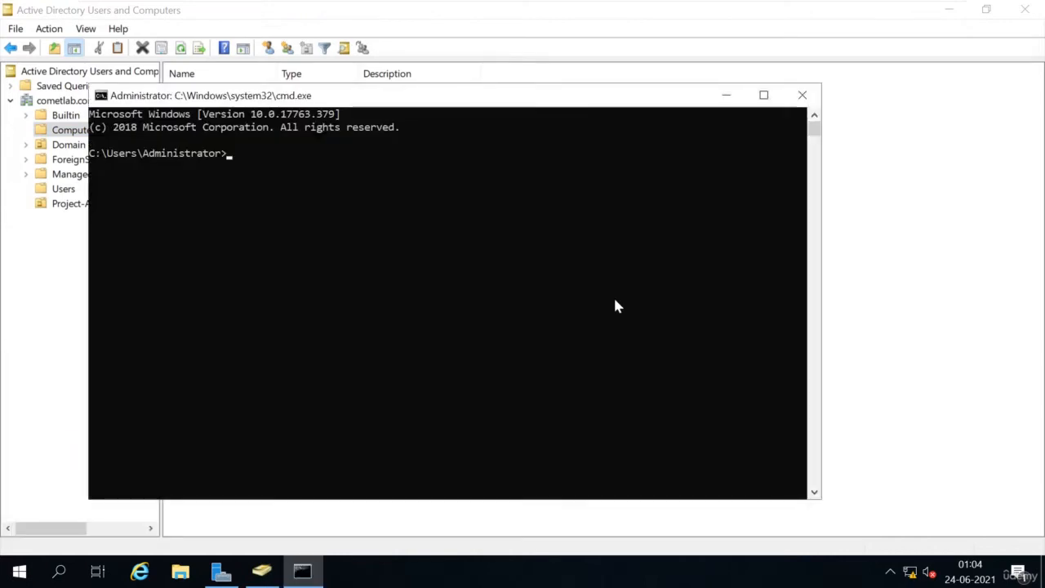
text(ipcon)
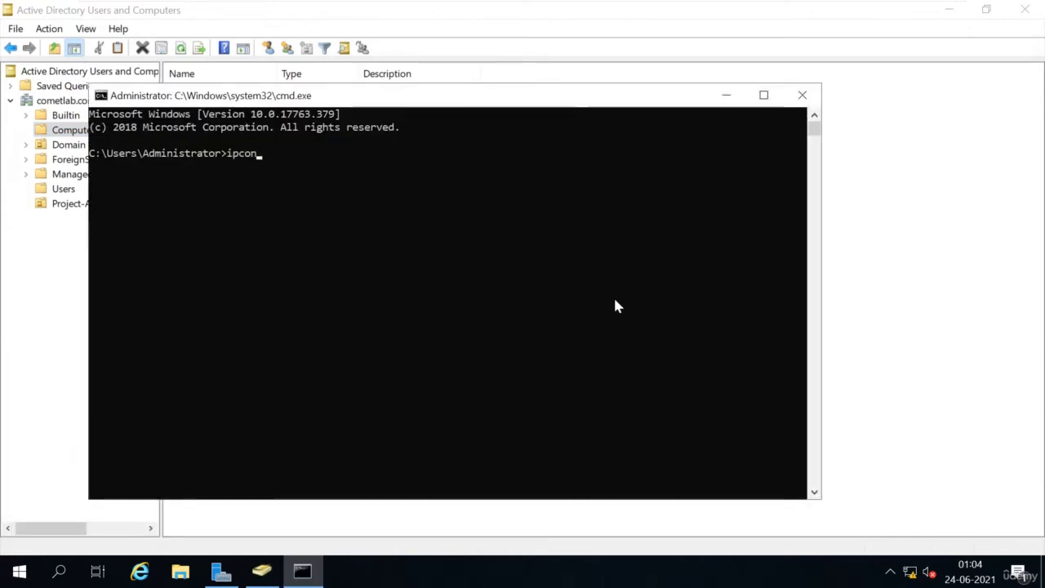
text(fig)
key(Return)
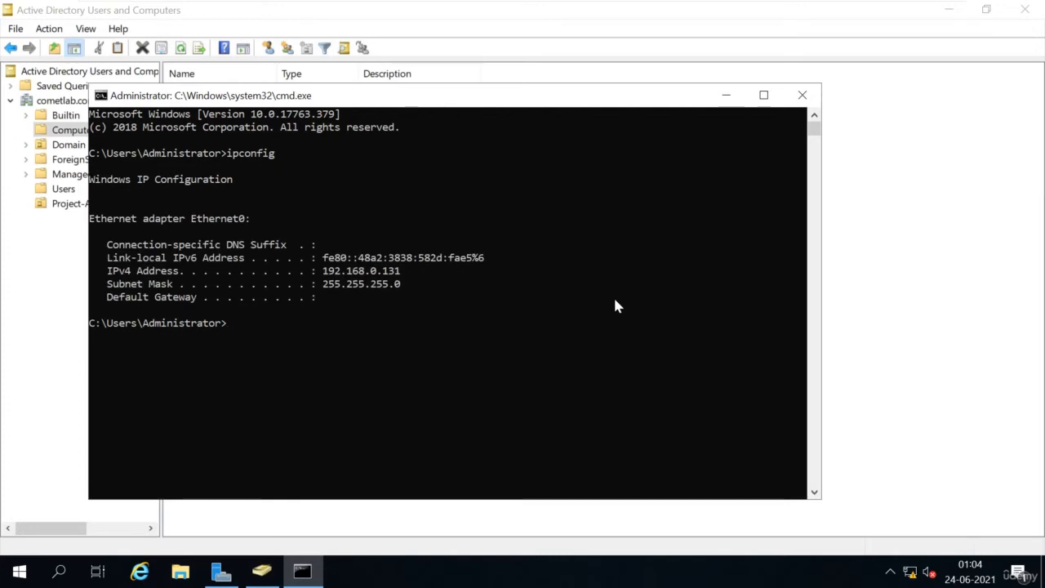
Step: Highlight IPv4 192.168.0.131 and mask 255.255.255.0, then return to Win10-01
click(325, 284)
drag(325, 285, 373, 270)
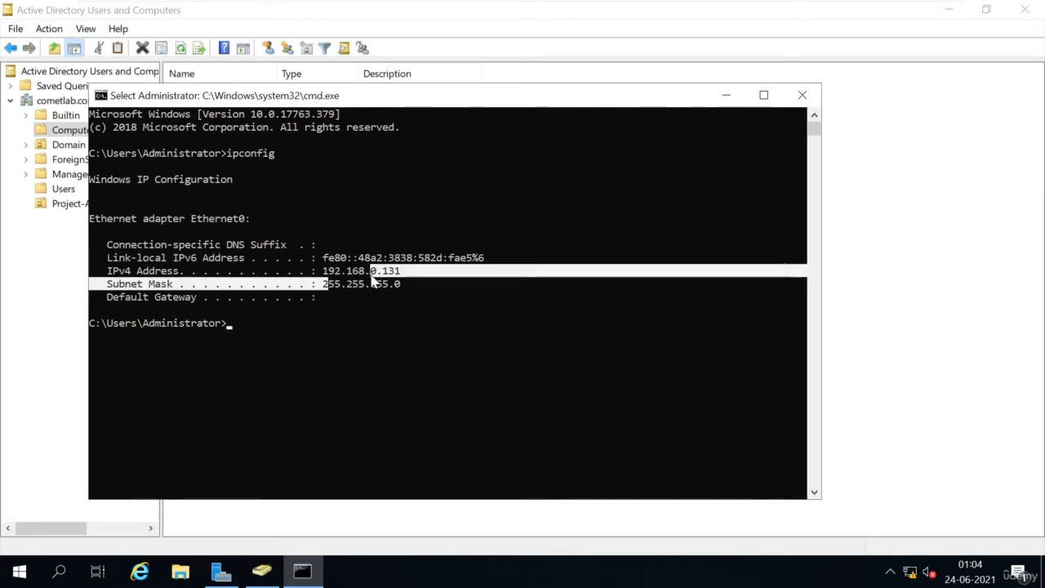
click(406, 282)
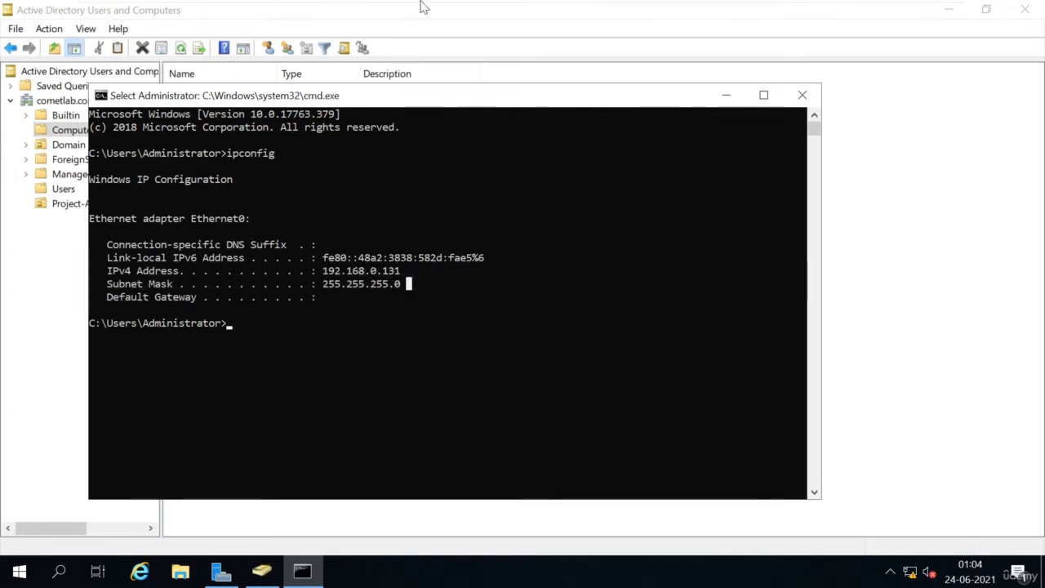
mouse_move(424, 7)
click(784, 13)
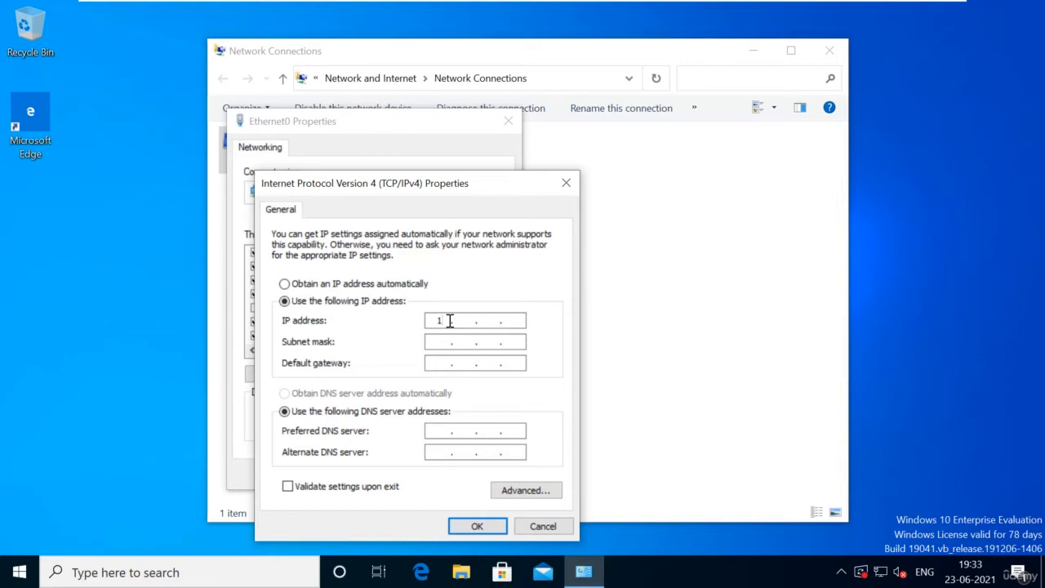
Step: Enter static IP 192.168.0.135 with subnet mask 255.255.255.0
text(92.168.0.132)
key(BackSpace)
text(5)
key(Tab)
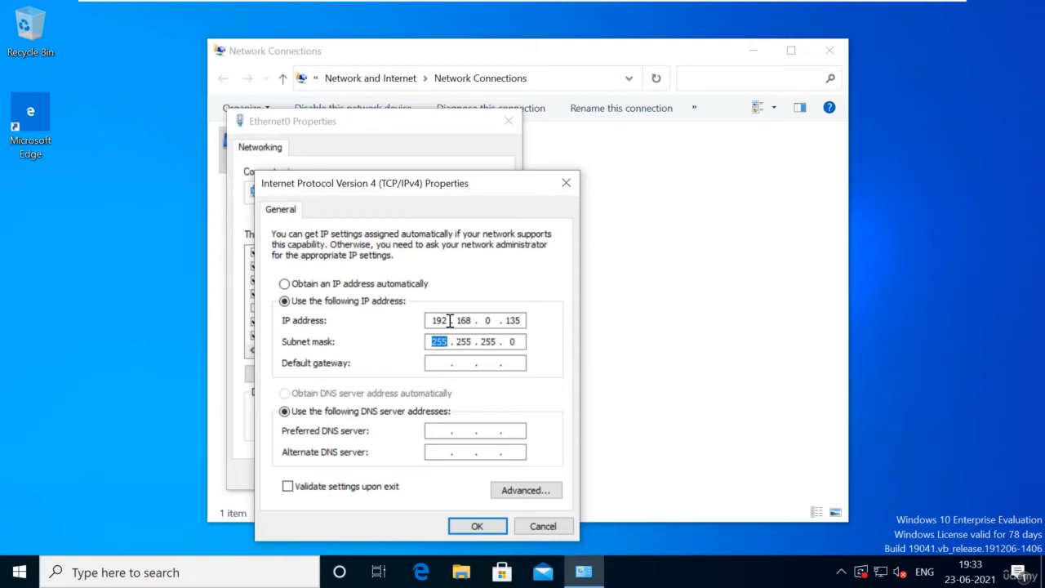
key(Tab)
key(Tab)
key(Tab)
Step: Set preferred DNS to 192.168.0.131, apply the settings, and close Network Connections
text(192 . 168 . 0 . 131)
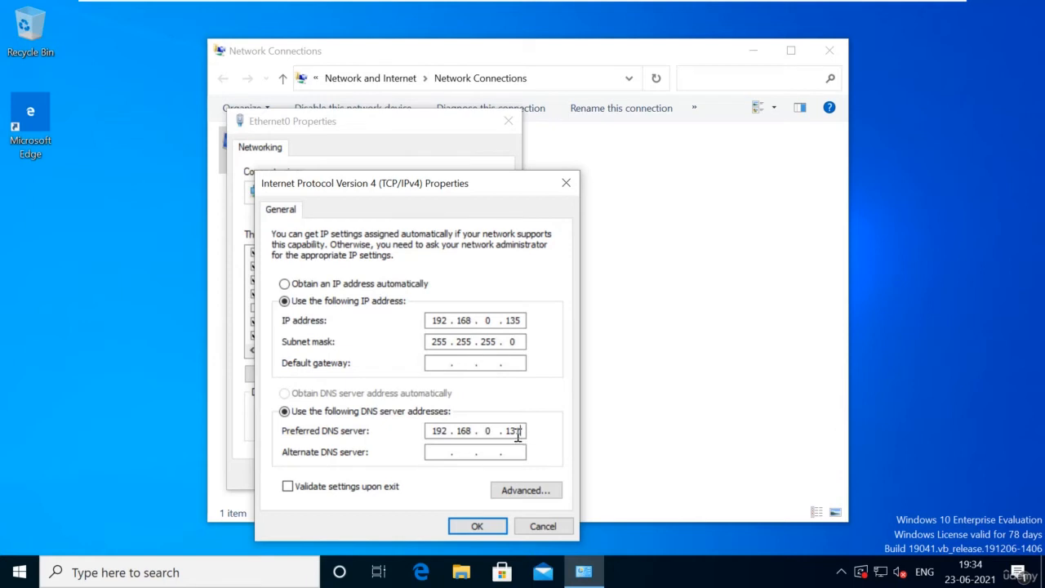
drag(521, 431, 501, 431)
click(521, 431)
drag(509, 431, 521, 430)
click(473, 529)
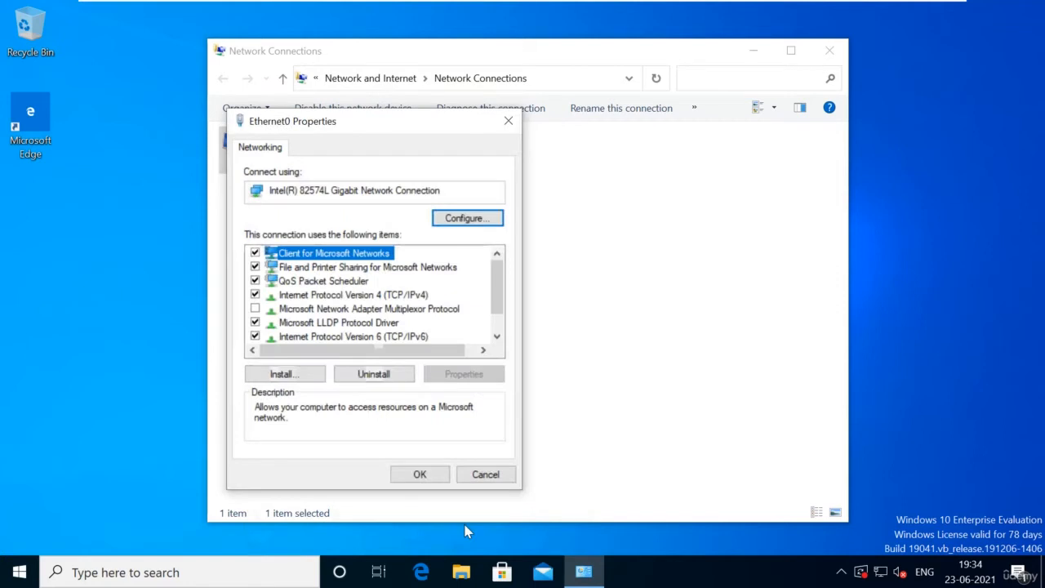
click(420, 476)
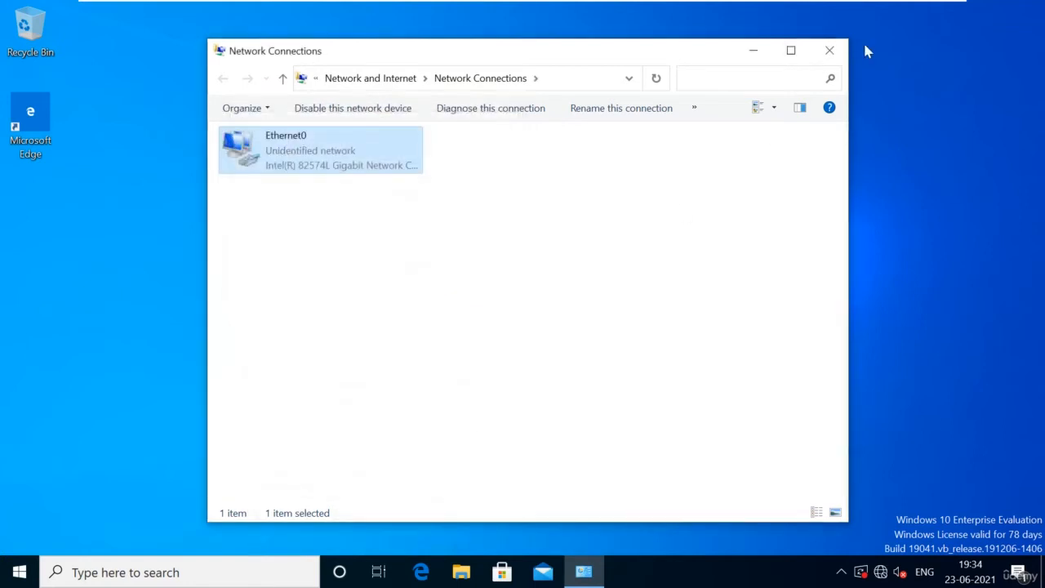
click(830, 51)
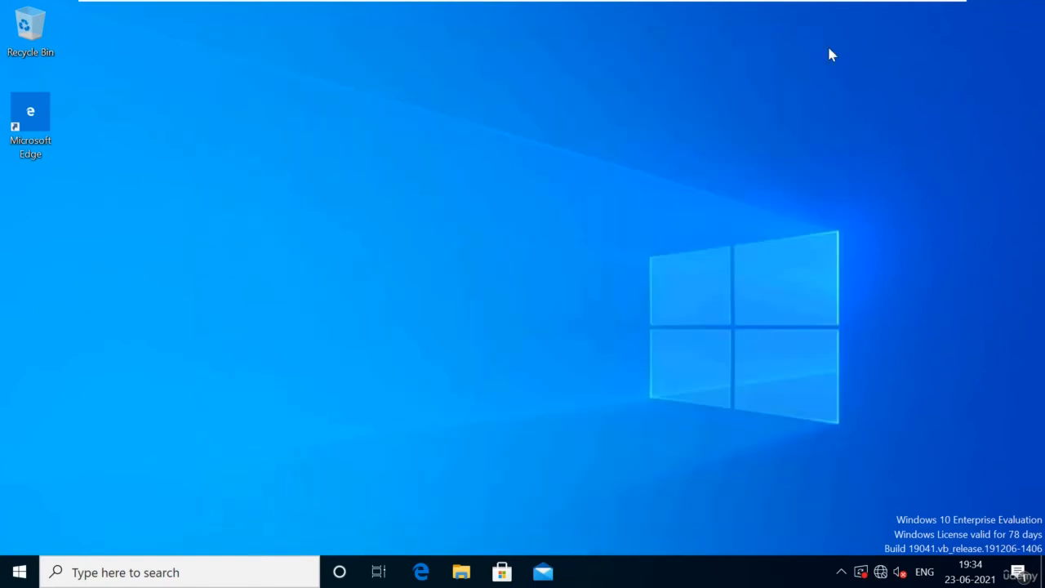
key(super+r)
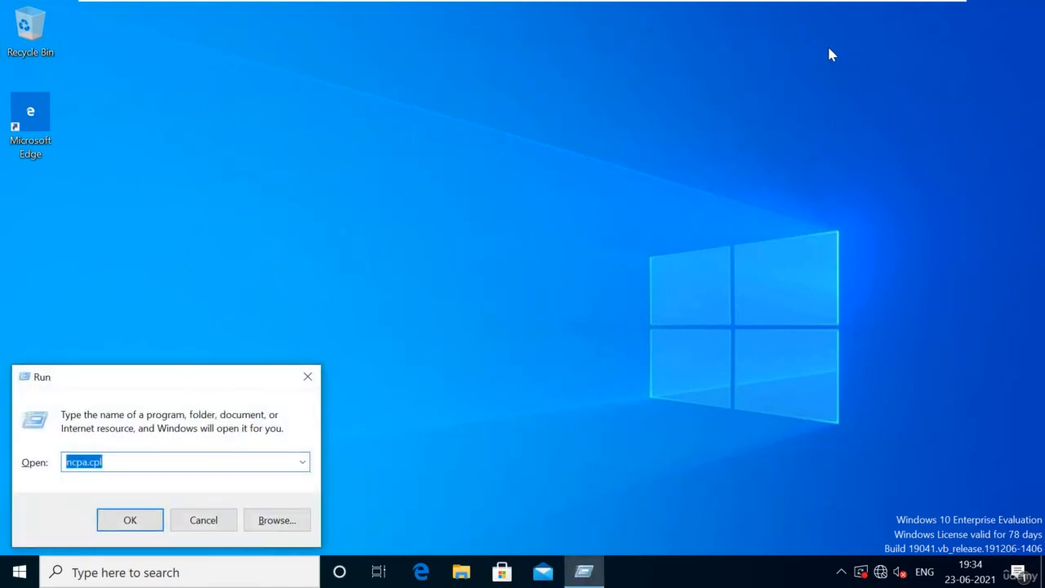
Step: Ping 192.168.0.131 and cometlab.com from Command Prompt, confirming 4/4 replies, then close it
text(cmd)
key(Return)
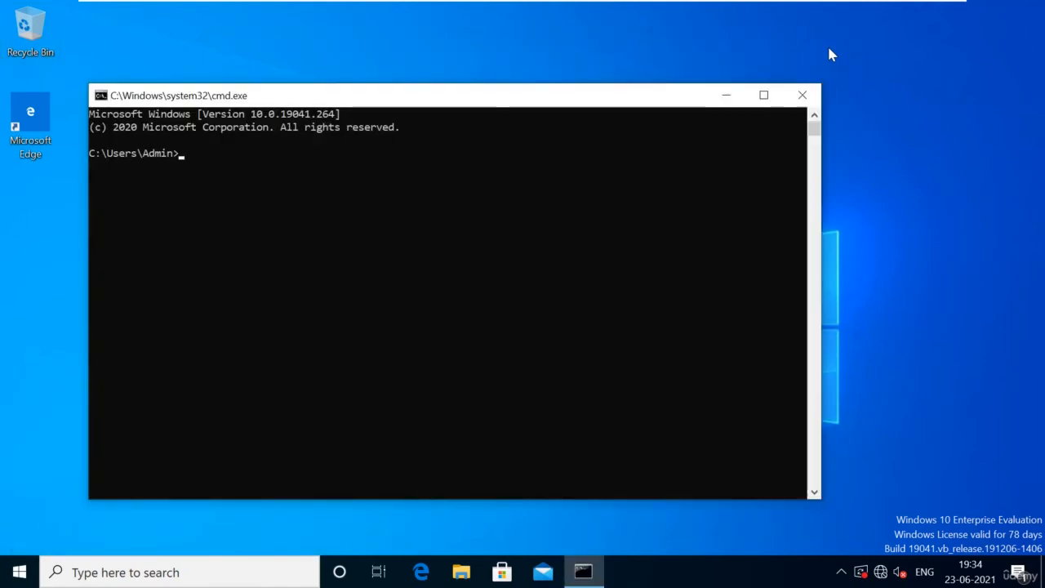
text(ping )
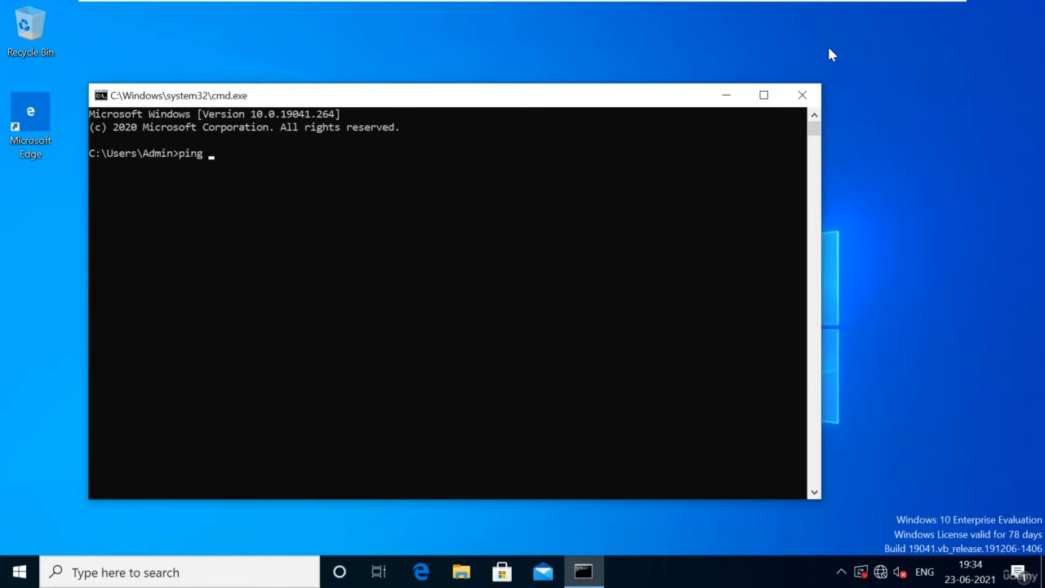
text(192.168.0.131)
key(Return)
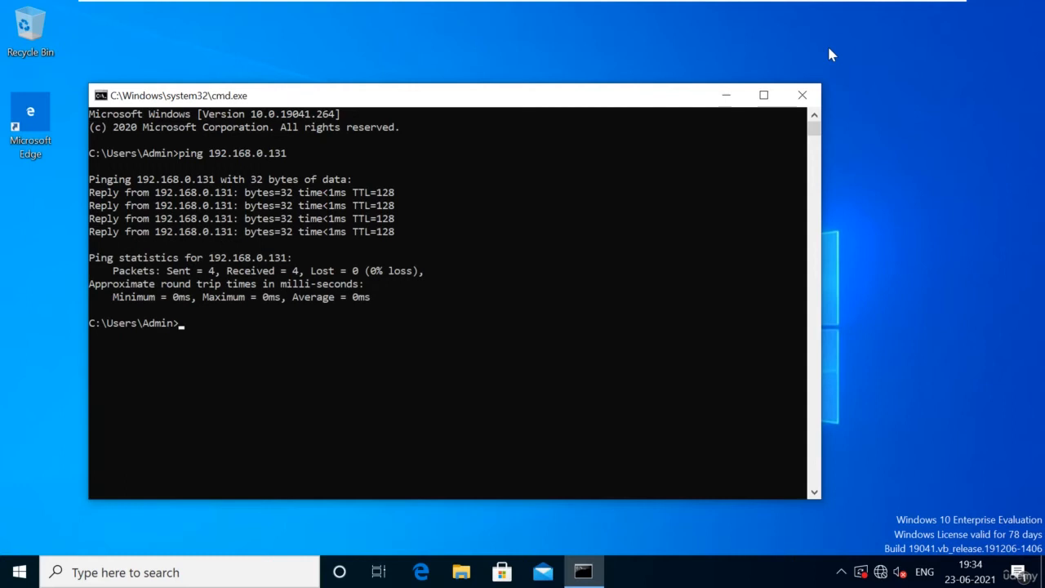
text(ping cometlab.in)
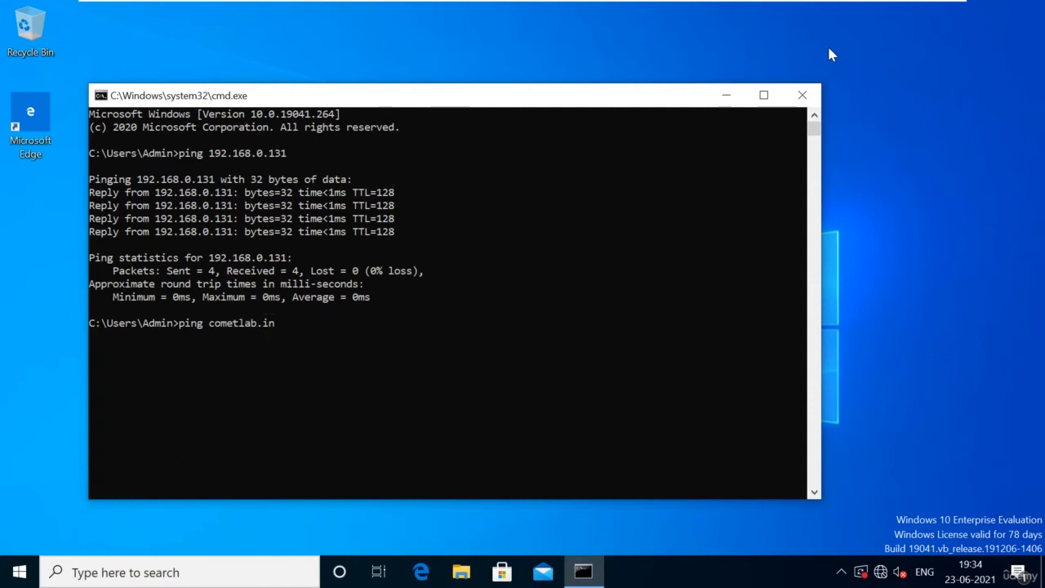
key(BackSpace)
key(BackSpace)
text(com)
key(Return)
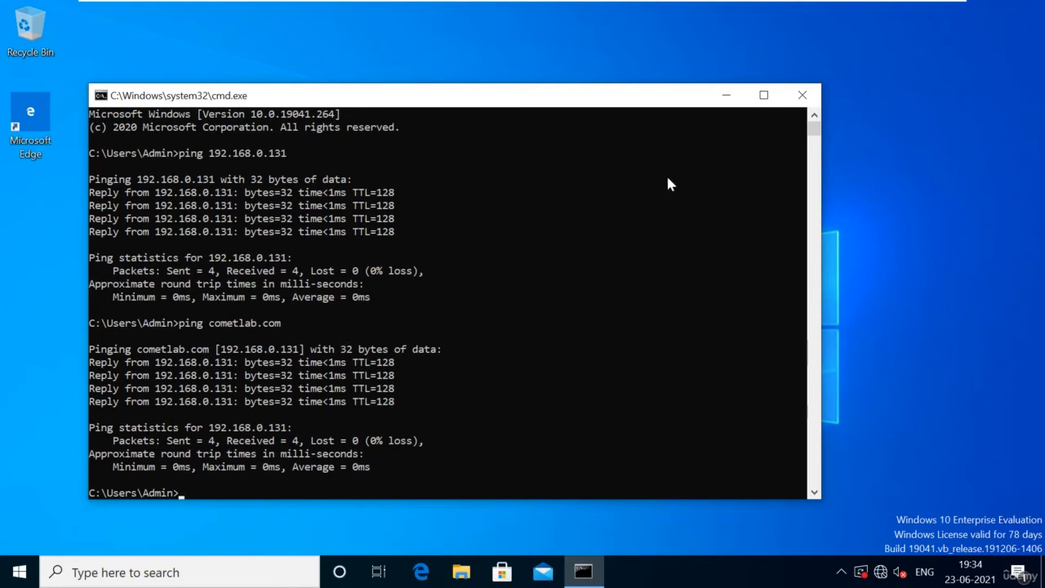
click(803, 96)
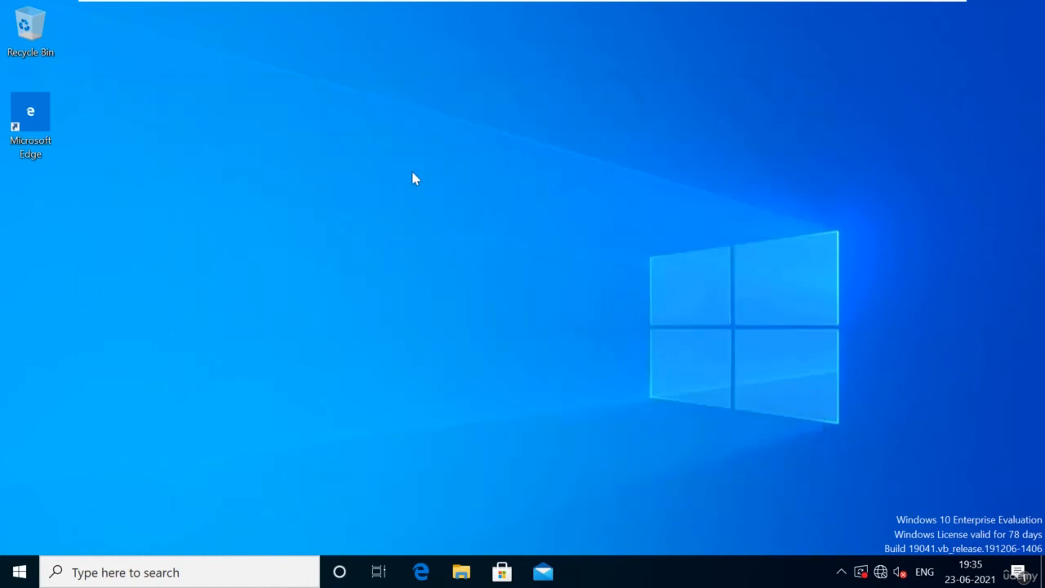
Step: Reopen Network Connections with ncpa.cpl, then close it again
key(super+r)
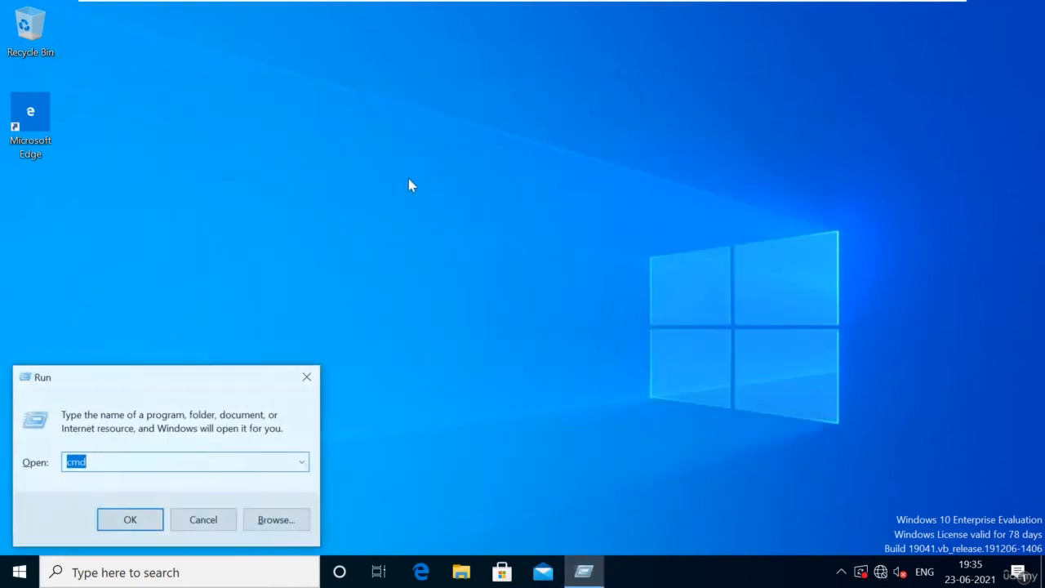
text(ncpa.cpl)
key(Return)
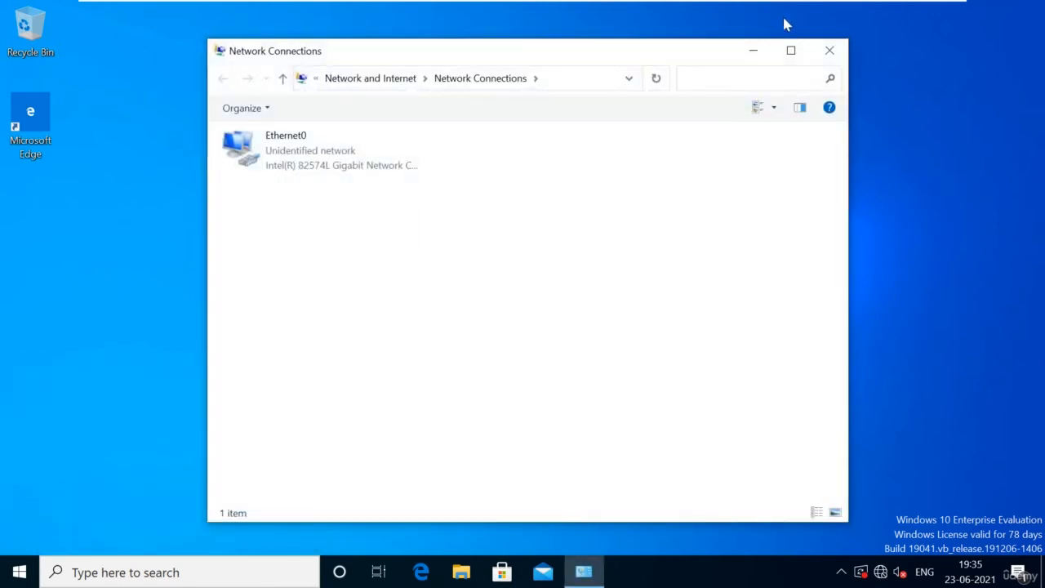
click(826, 50)
Step: In System Properties, make Client01 a member of the cometlab.com domain
key(super+r)
key(Down)
key(Down)
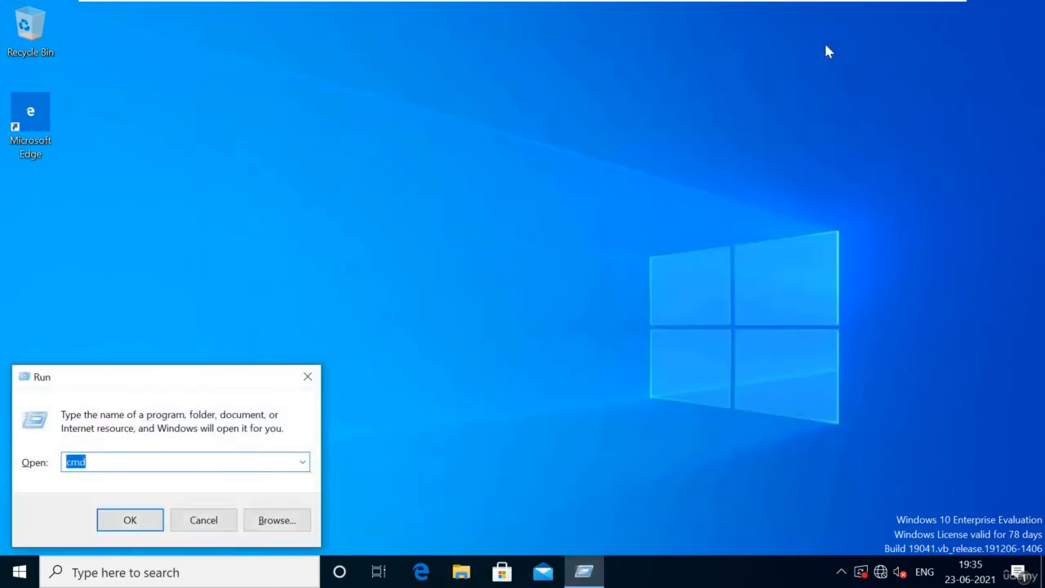
key(Return)
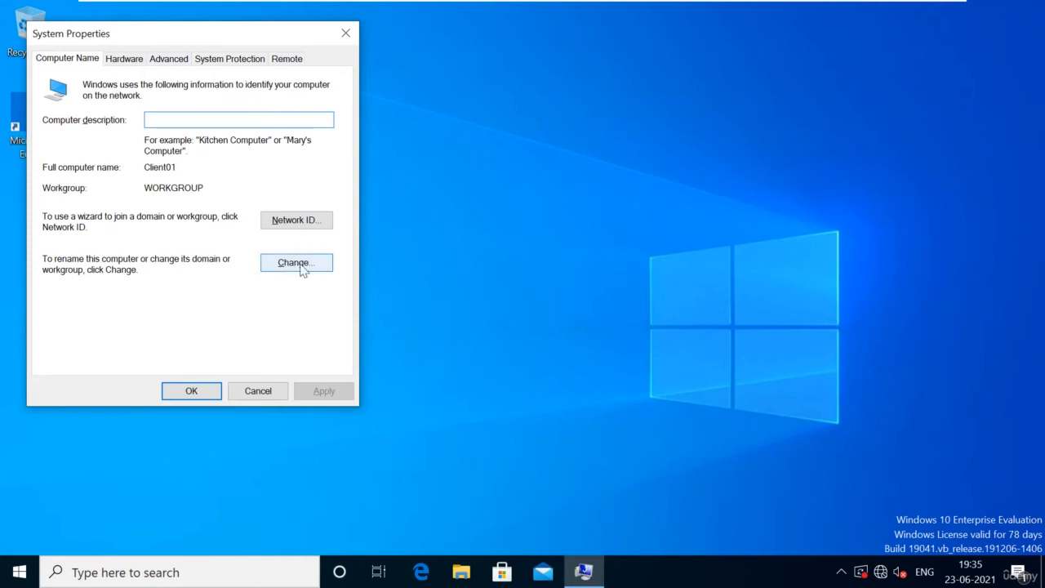
click(296, 263)
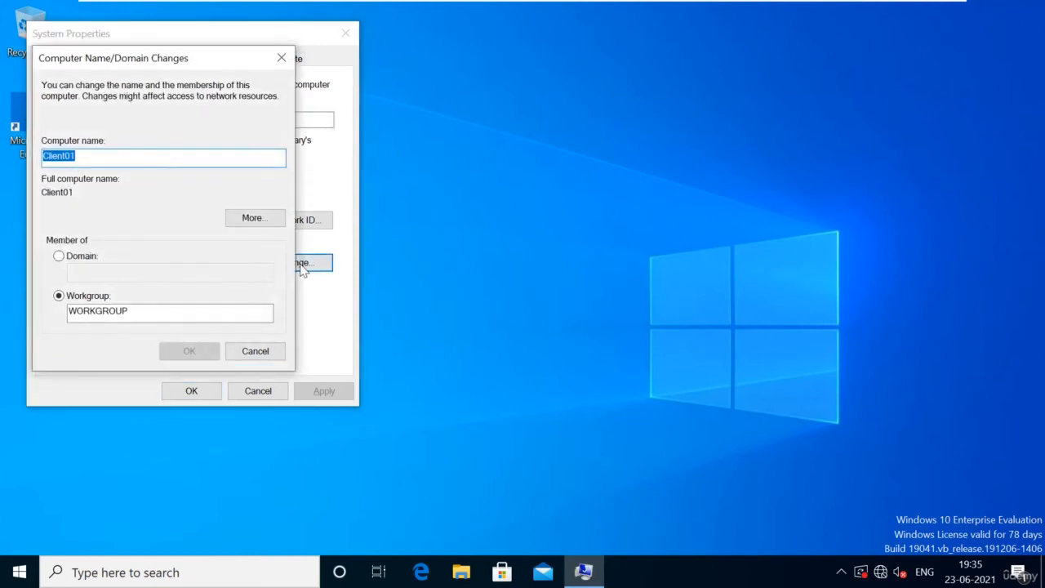
click(72, 257)
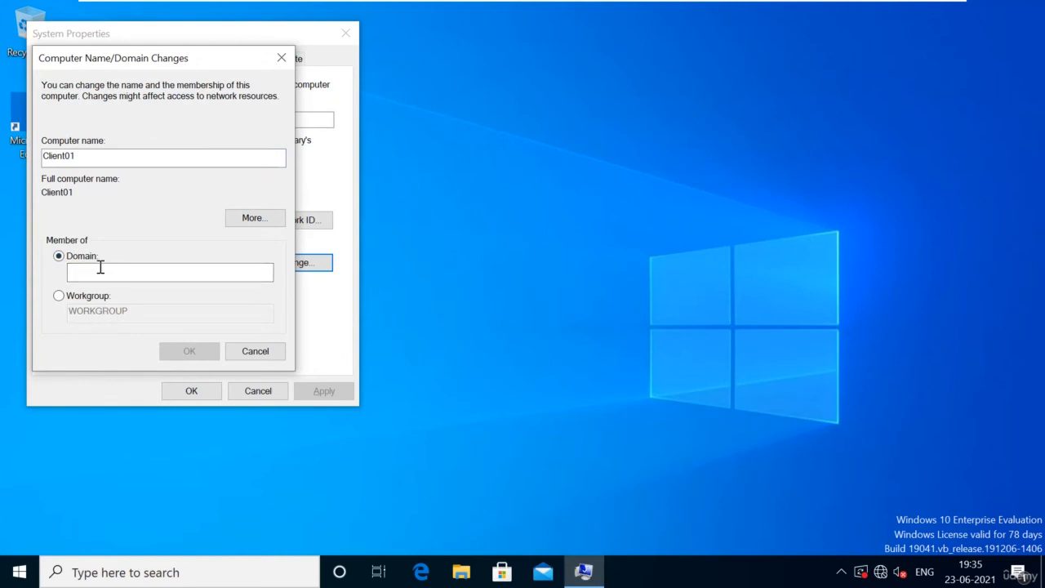
click(99, 269)
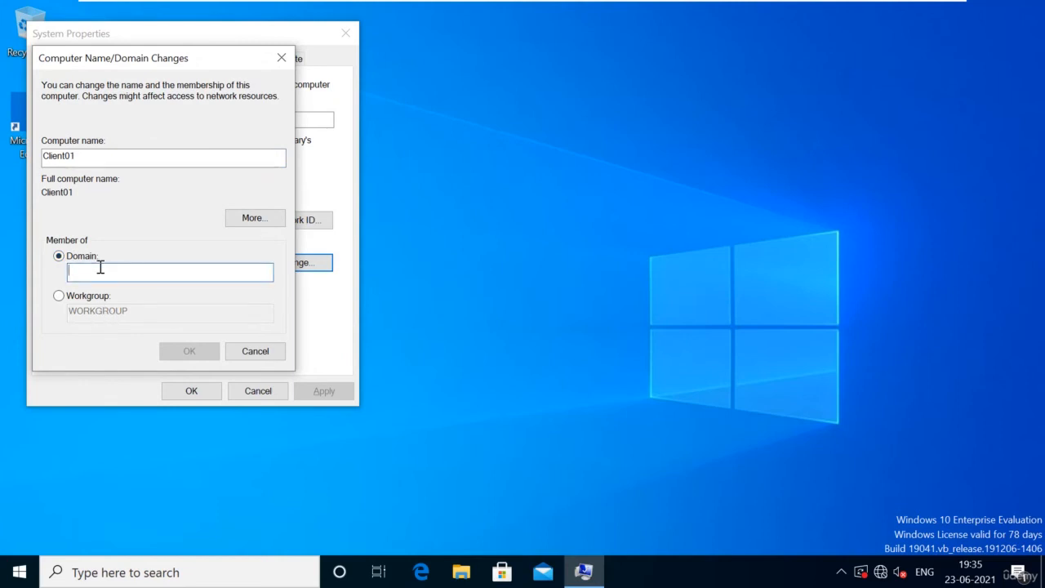
text(cometla)
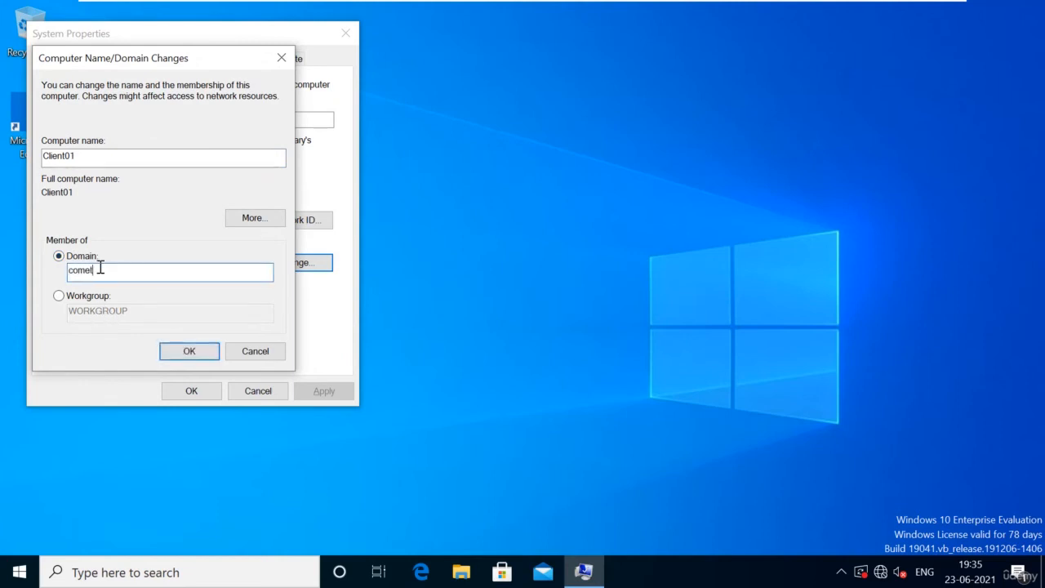
text(b.com)
Step: Submit the domain join using the domain Administrator account and its password
key(Return)
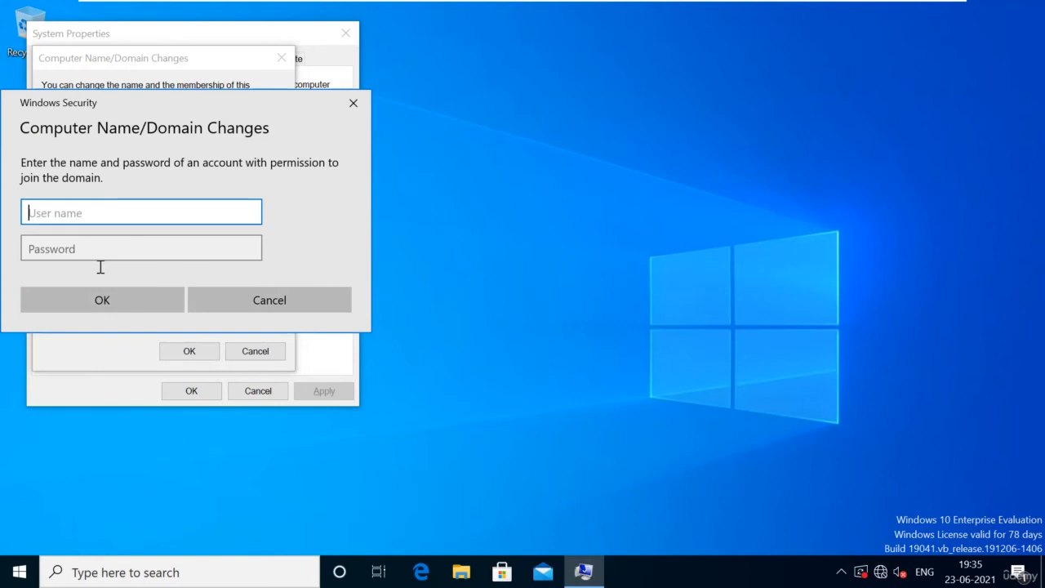
text(Administrator)
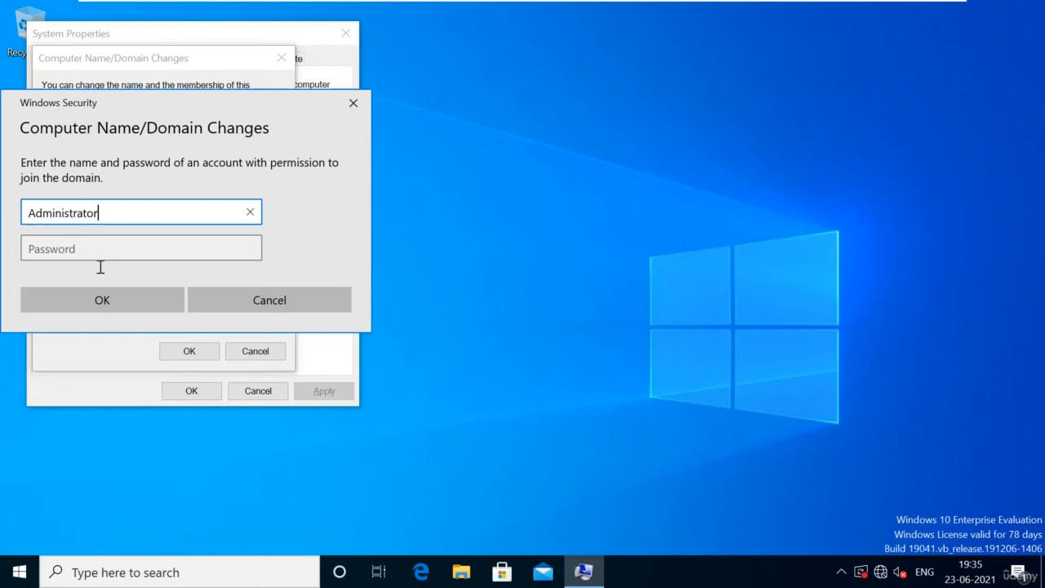
key(Tab)
text(Password1)
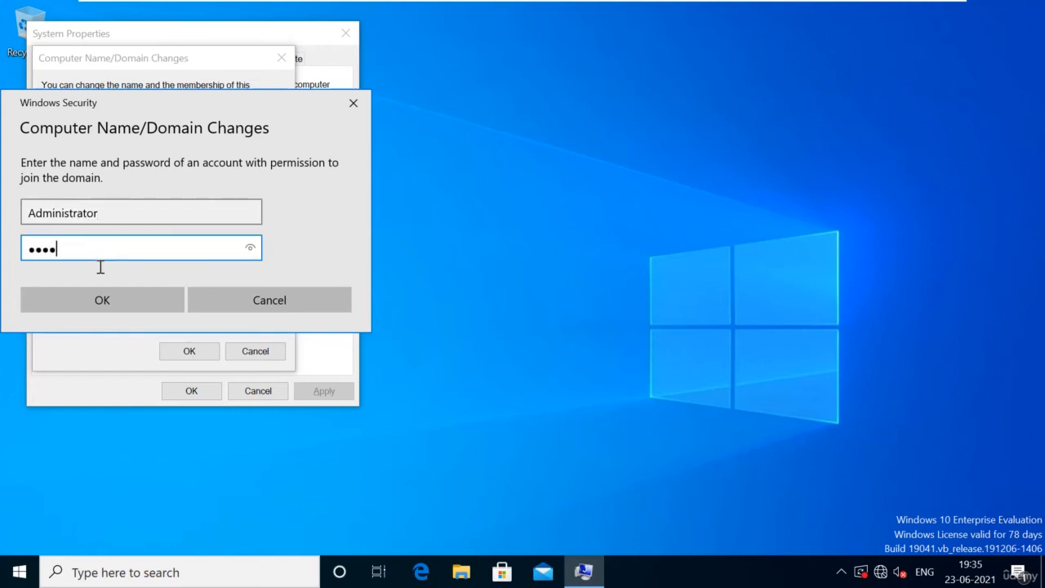
key(Return)
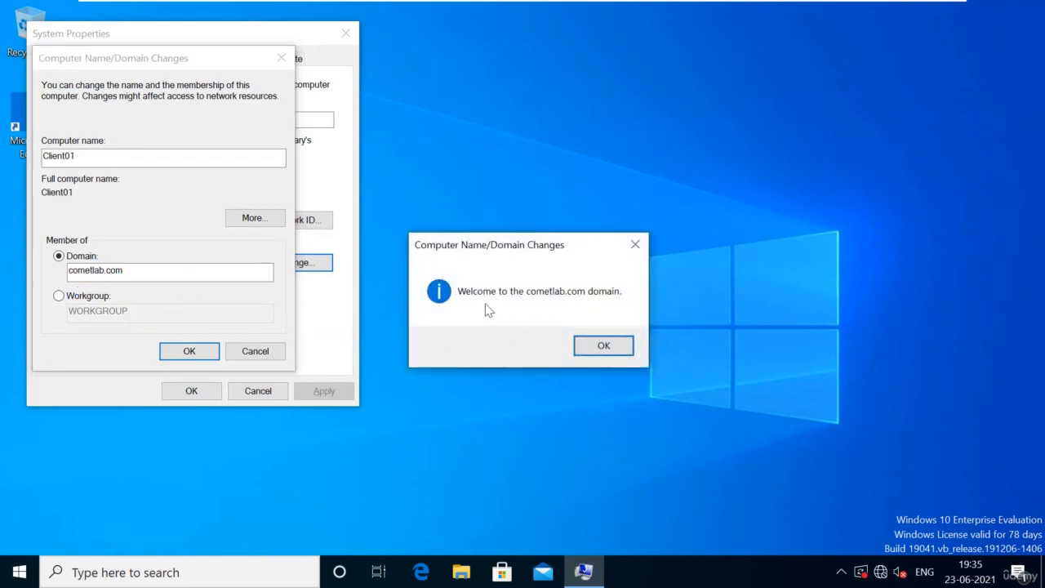
Step: Dismiss the welcome and restart notices, close System Properties, and restart now
click(611, 348)
click(622, 311)
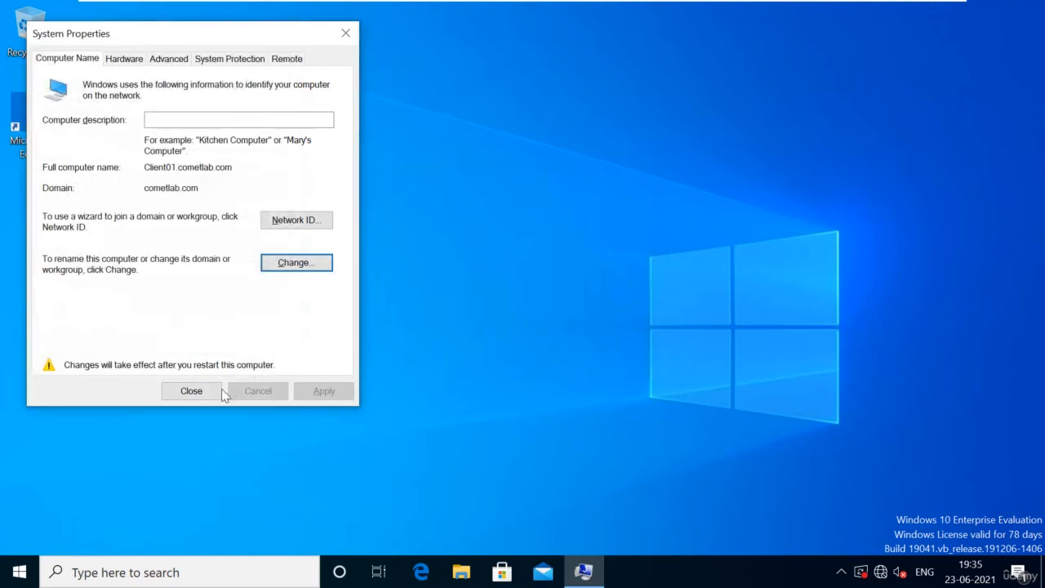
click(184, 393)
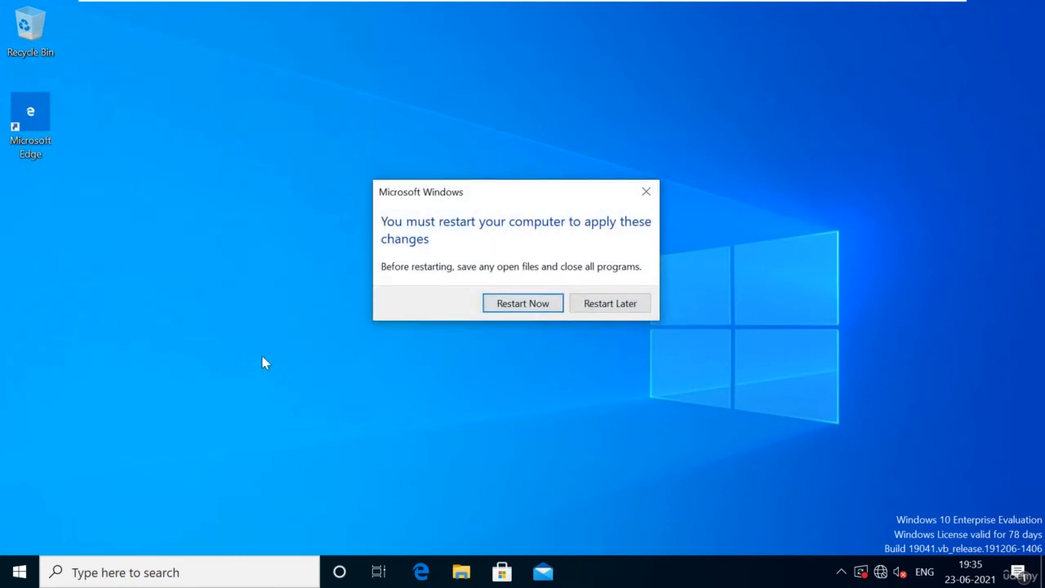
click(537, 307)
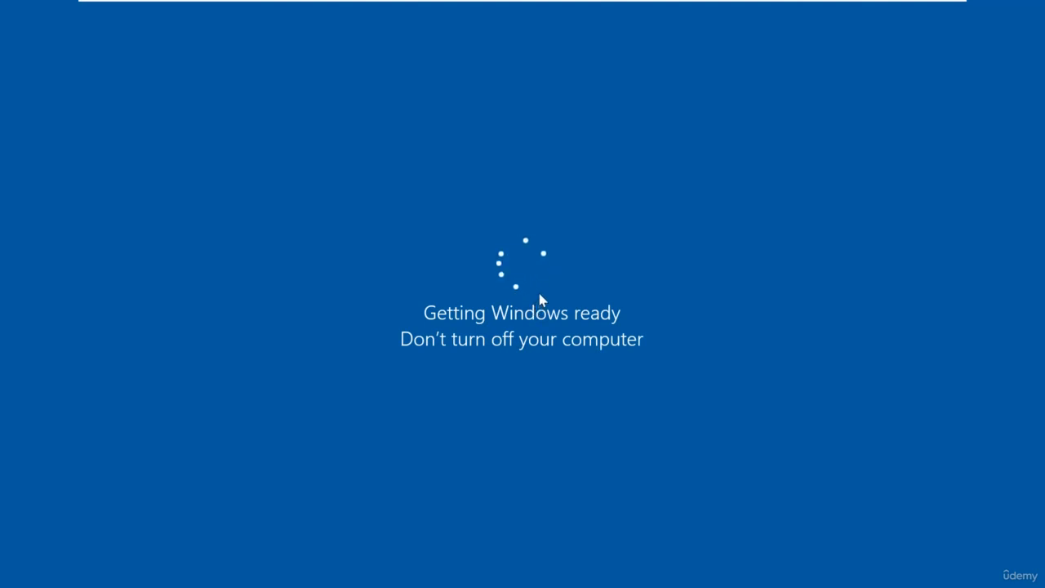
Step: On Win2019-01, refresh the Computers container in ADUC and select CLIENT01
mouse_move(730, 3)
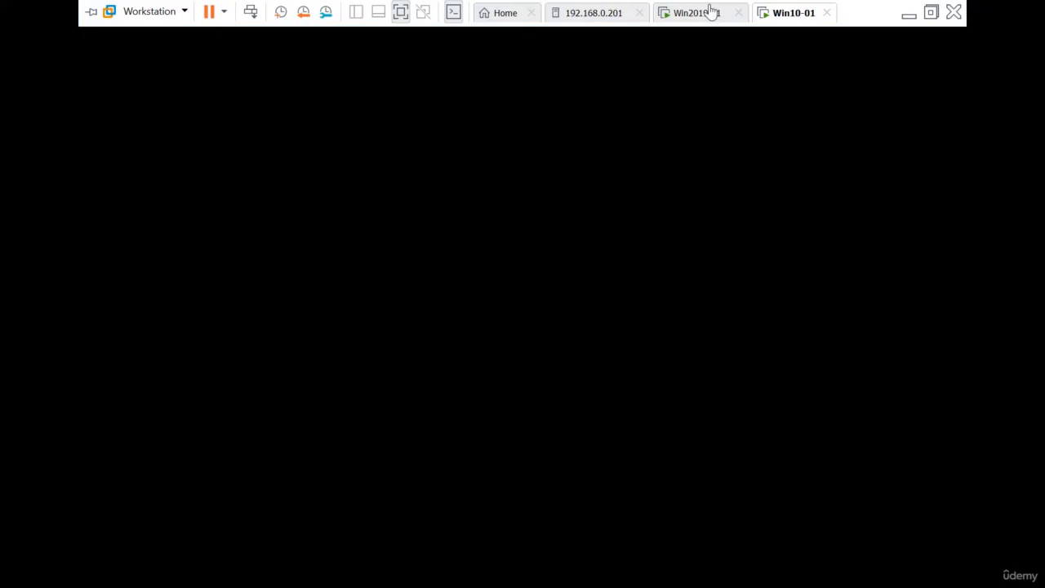
click(698, 12)
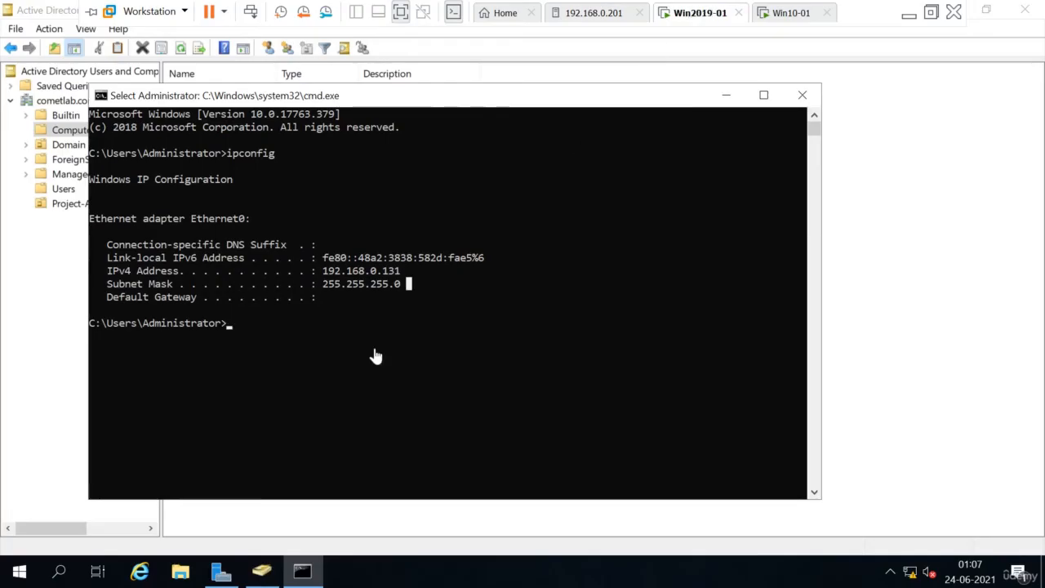
click(951, 263)
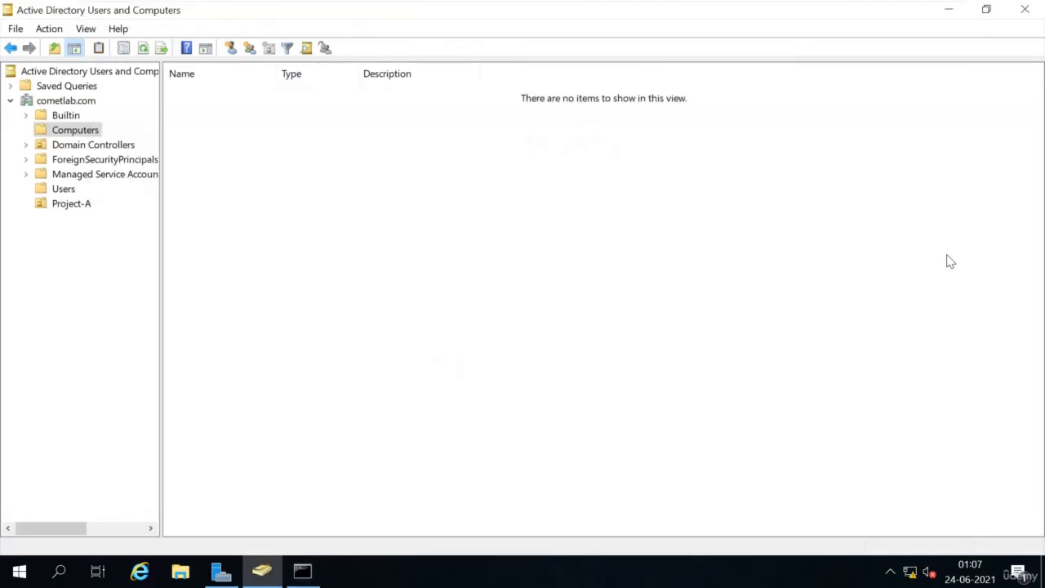
right_click(414, 229)
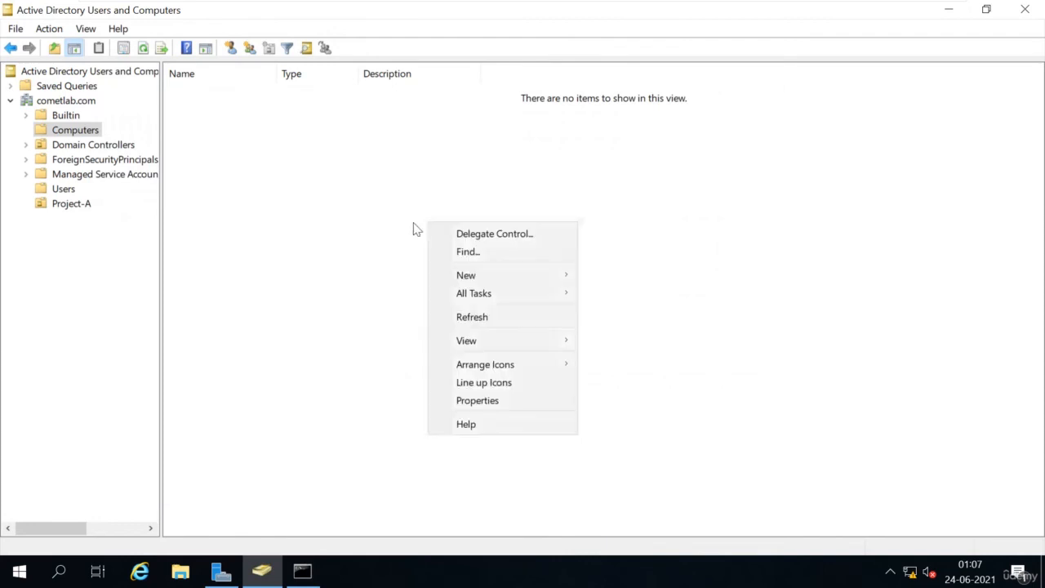
click(470, 317)
click(199, 97)
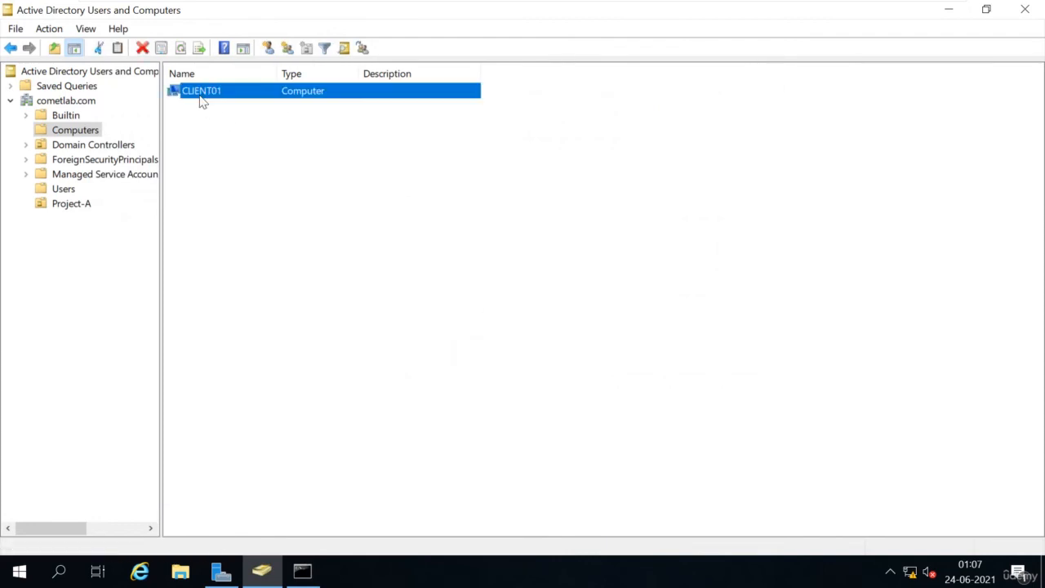